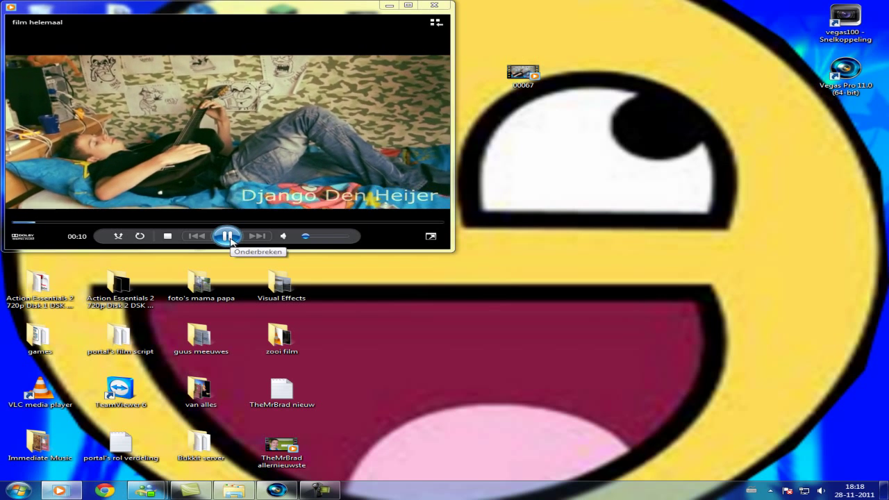
Step: Preview the finished film at about 01:12 and 03:47, and close the player
left_click(94, 223)
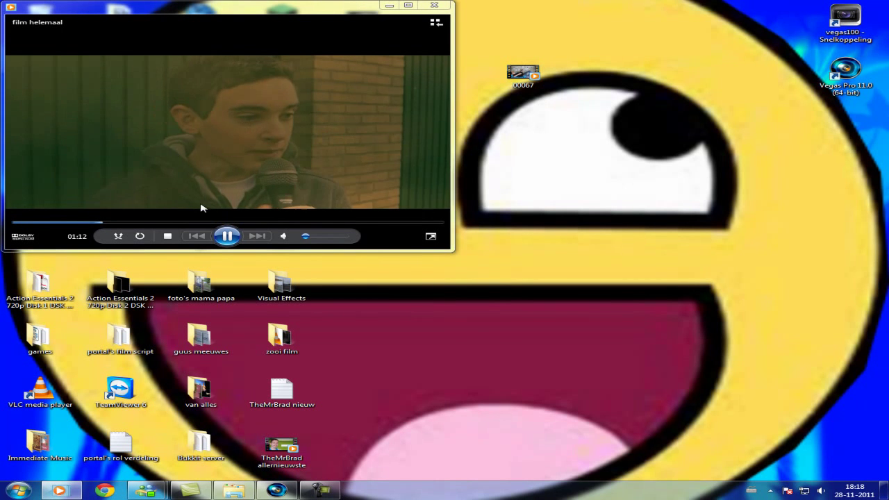
left_click(263, 223)
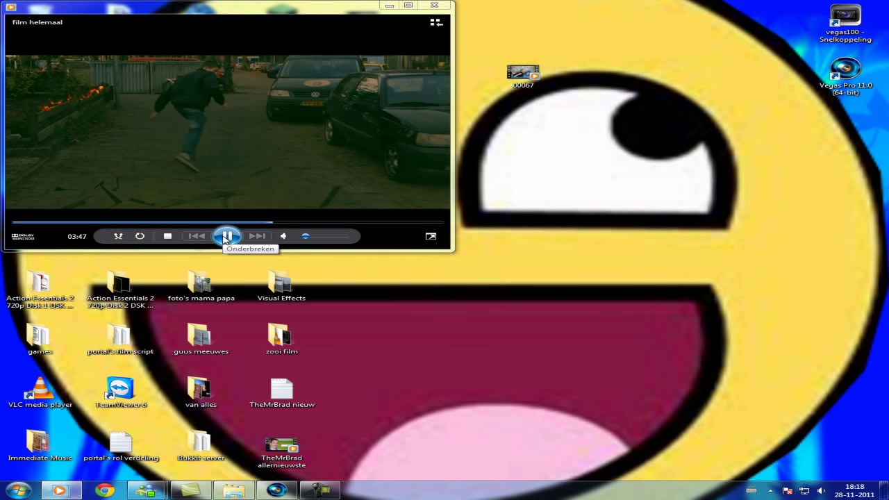
left_click(426, 6)
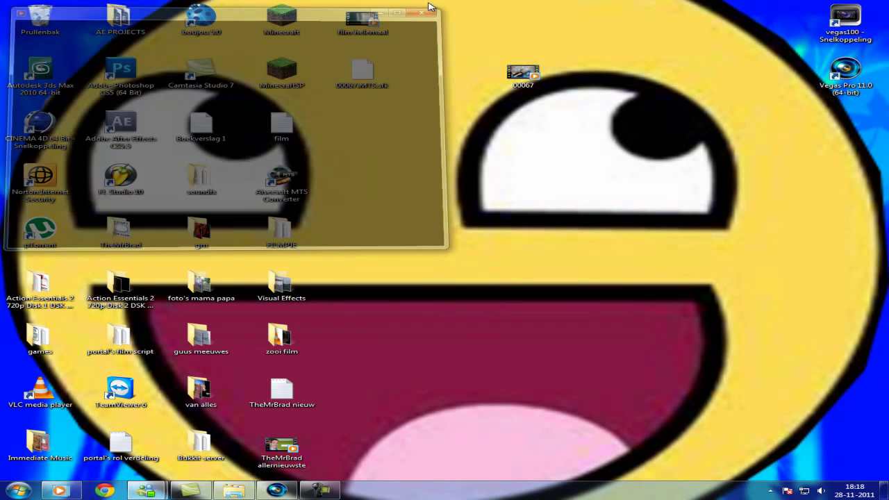
Step: Switch to Vegas Pro, add the desktop video 00067 to the timeline and place the playhead at 00:00:01,14
left_click_drag(524, 72, 114, 379)
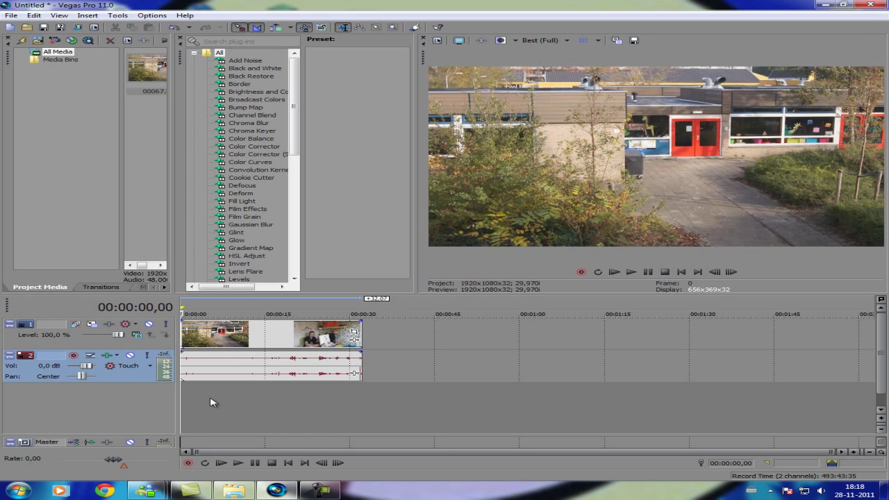
left_click(210, 403)
left_click(188, 403)
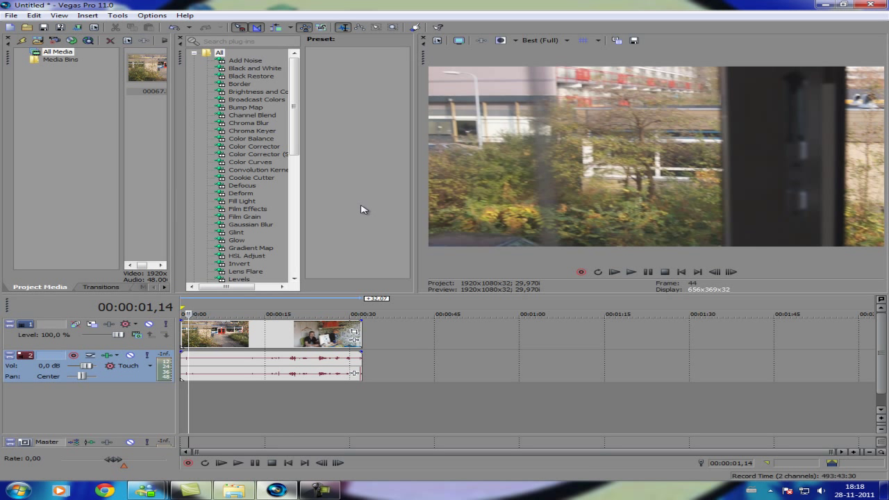
Step: Widen the video effects list and apply the default Color Corrector to the 00067 clip
left_click_drag(263, 150, 249, 151)
mouse_move(302, 240)
left_mouse_down()
mouse_move(389, 239)
mouse_move(317, 230)
left_mouse_up()
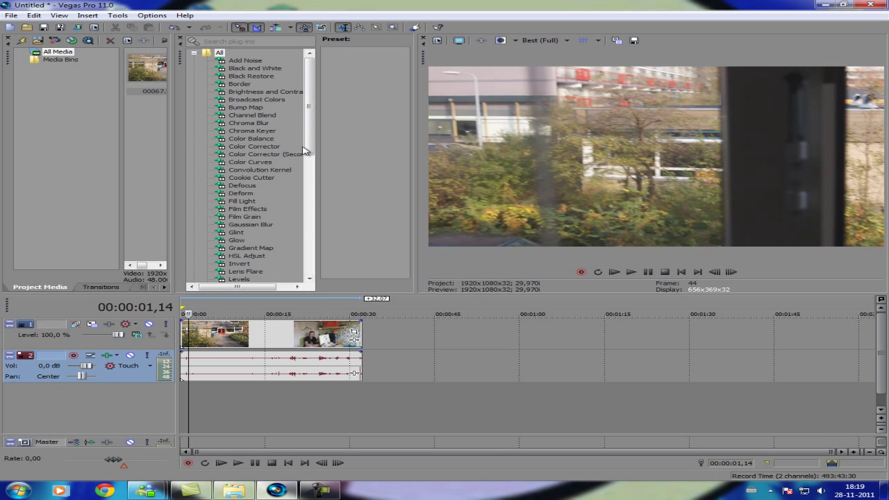
left_click_drag(268, 145, 303, 353)
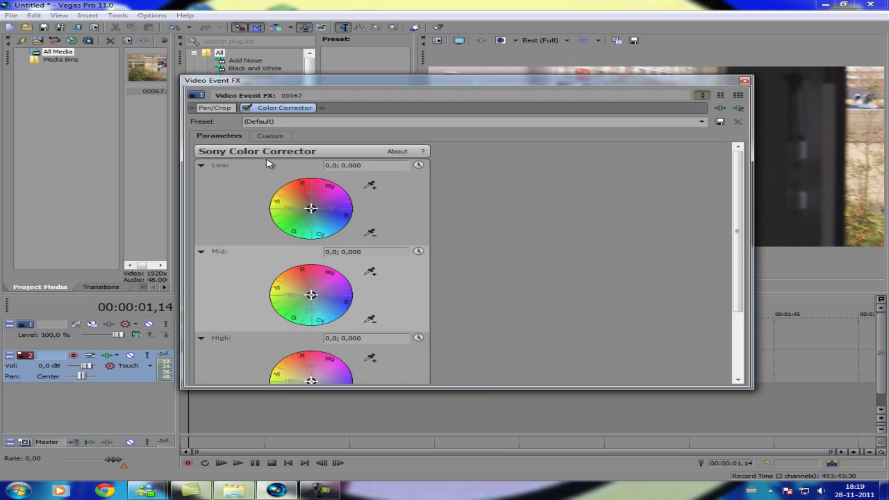
Step: Set the Color Corrector's low wheel to 139,56; 0,416 (orange) and its mid wheel to 197,61; 0,0525
left_click_drag(528, 93, 295, 110)
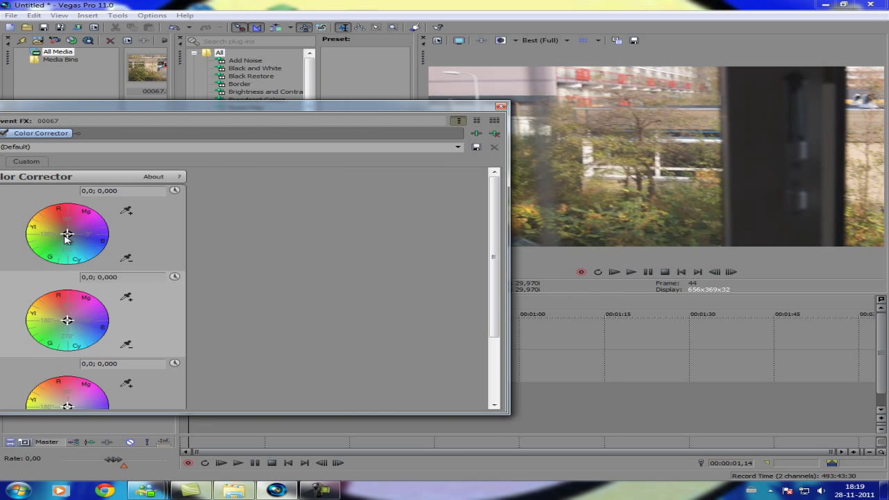
mouse_move(67, 235)
left_mouse_down()
mouse_move(52, 230)
mouse_move(88, 242)
mouse_move(57, 226)
left_mouse_up()
mouse_move(68, 321)
left_mouse_down()
mouse_move(67, 311)
mouse_move(56, 318)
mouse_move(86, 321)
mouse_move(66, 321)
left_mouse_up()
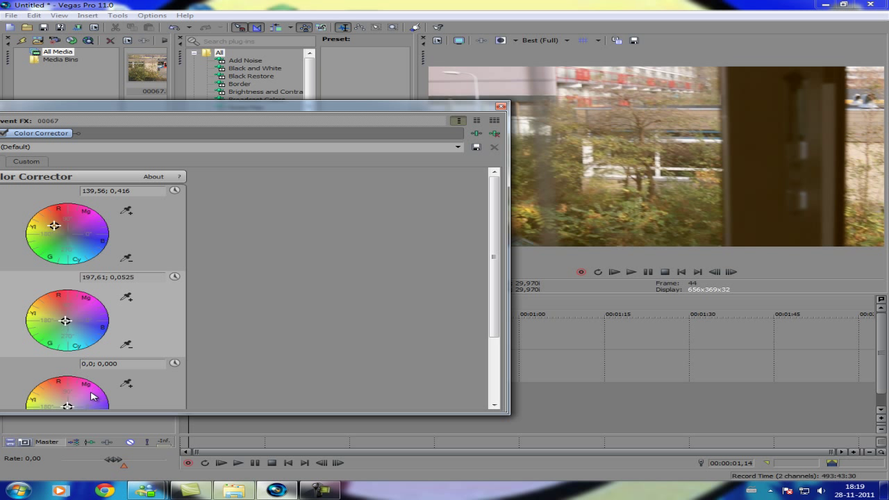
Step: Shift the Color Corrector's high wheel towards yellow-orange and close the effect settings
left_click_drag(494, 258, 486, 349)
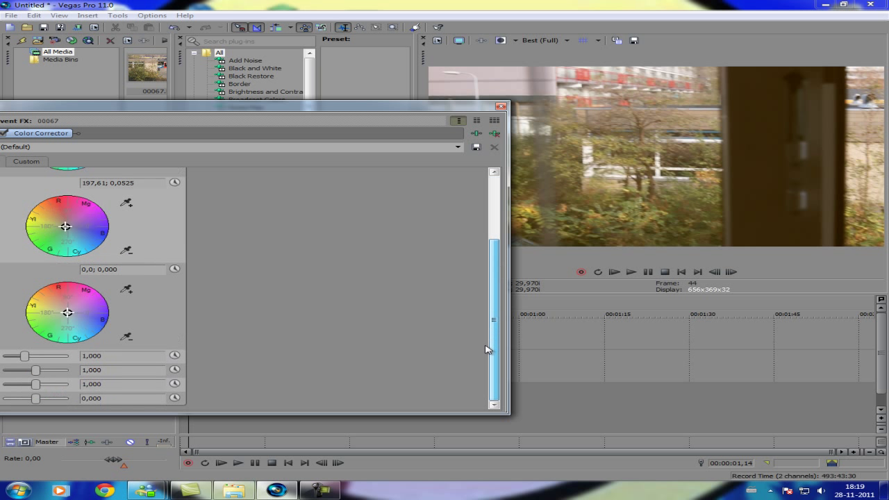
left_click_drag(67, 313, 55, 311)
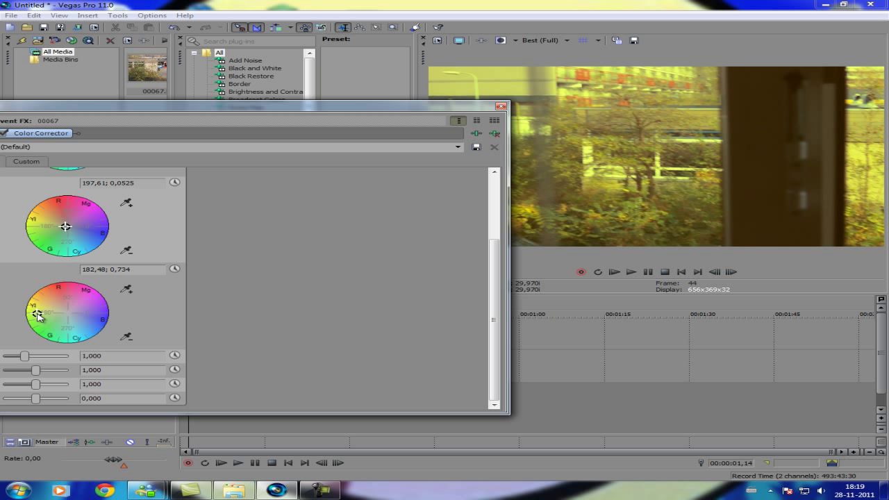
mouse_move(59, 326)
left_mouse_down()
mouse_move(95, 316)
mouse_move(22, 306)
mouse_move(7, 316)
mouse_move(38, 318)
mouse_move(2, 320)
mouse_move(65, 319)
left_mouse_up()
mouse_move(50, 318)
left_mouse_down()
mouse_move(69, 320)
mouse_move(36, 332)
mouse_move(67, 331)
mouse_move(104, 392)
mouse_move(117, 212)
mouse_move(124, 391)
mouse_move(208, 270)
mouse_move(272, 250)
mouse_move(149, 308)
mouse_move(42, 310)
left_mouse_up()
left_click(500, 106)
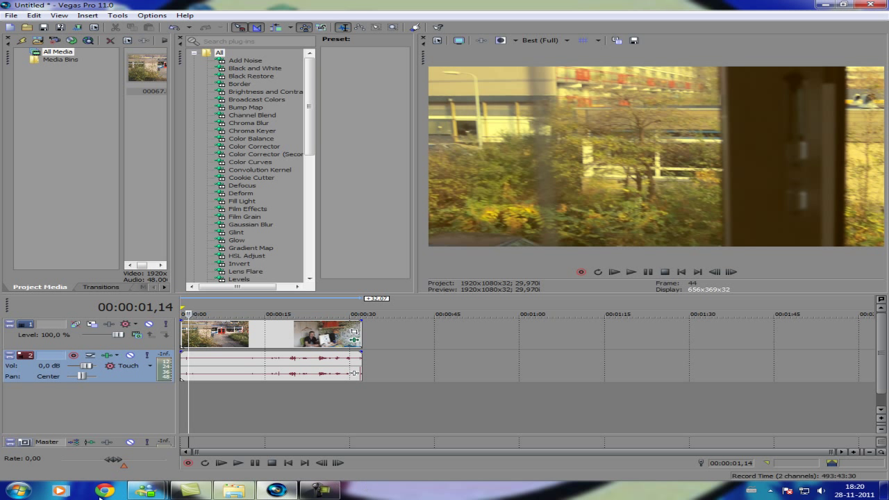
left_click(223, 491)
left_click(223, 491)
left_click(355, 332)
left_click_drag(192, 107, 238, 200)
left_click(546, 199)
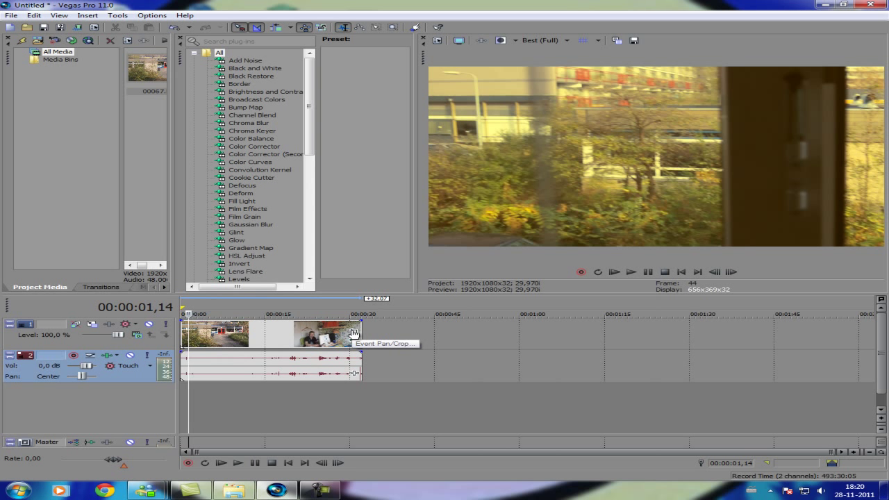
Step: Crop the 00067 clip in Event Pan/Crop to a height of 945 at full width, with the aspect ratio unlocked, and close the settings
left_click(353, 333)
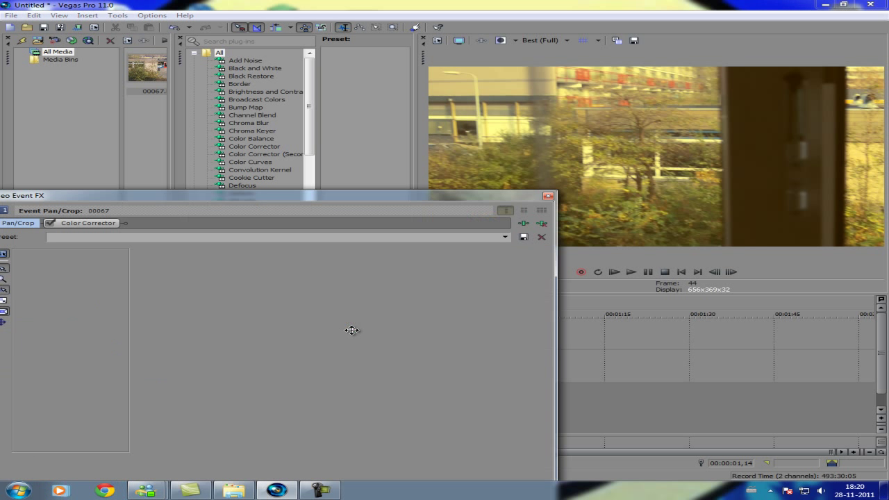
left_click_drag(414, 204, 531, 97)
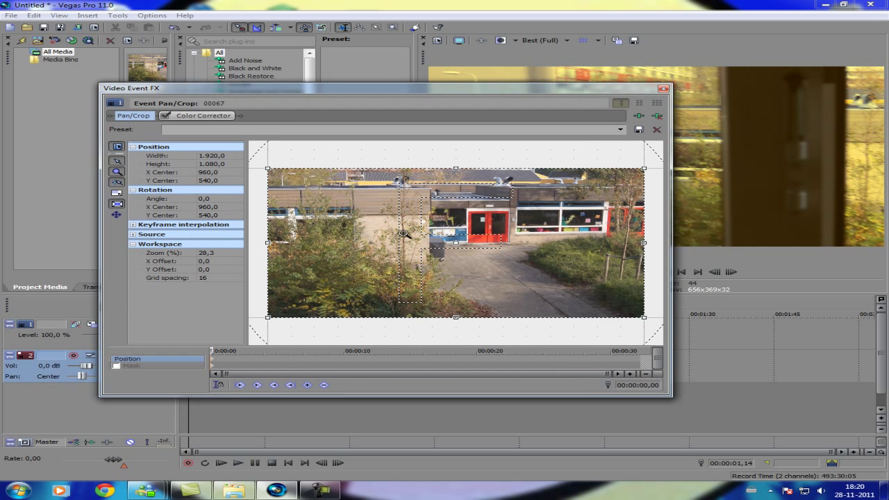
scroll(402, 233, "up", 5)
scroll(404, 233, "down", 6)
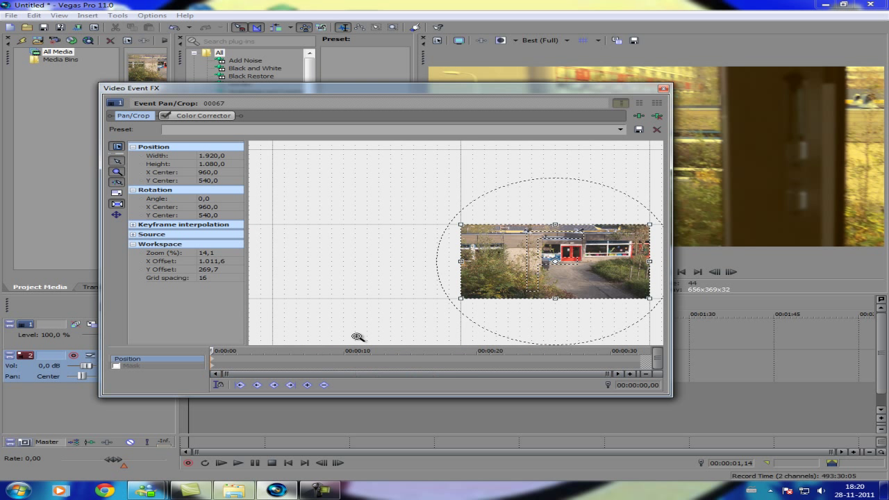
scroll(417, 298, "up", 2)
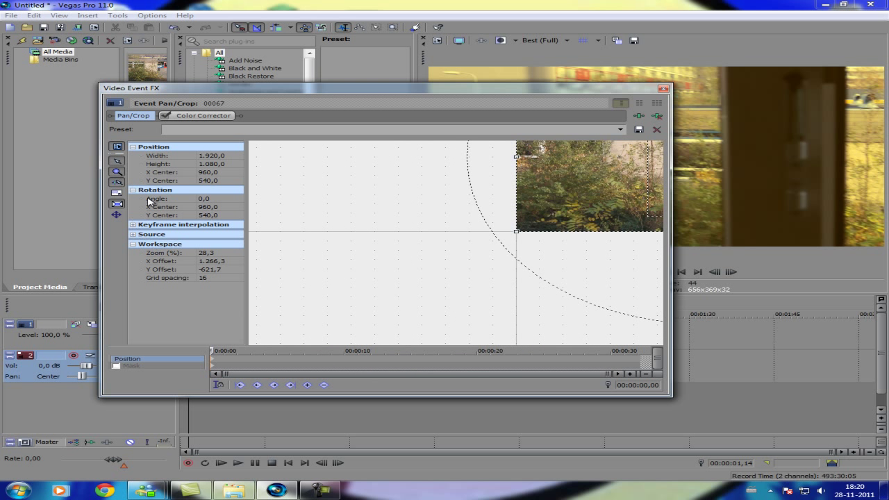
scroll(455, 233, "up", 2)
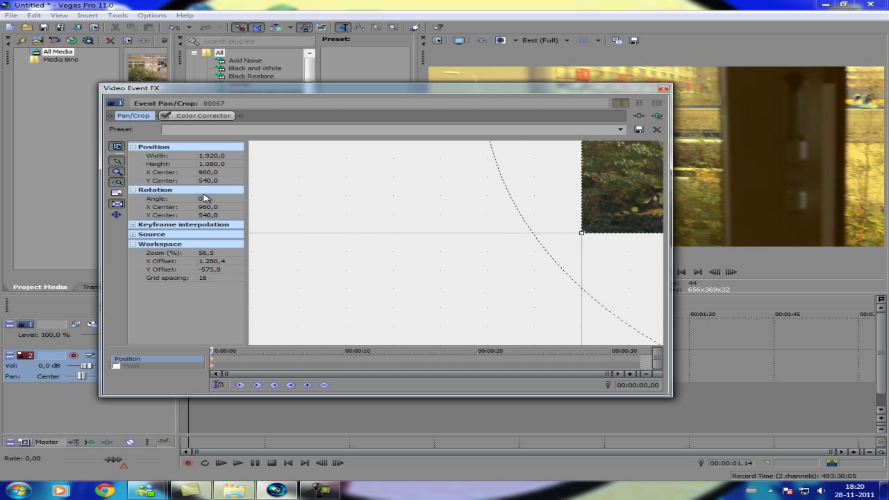
left_click(114, 172)
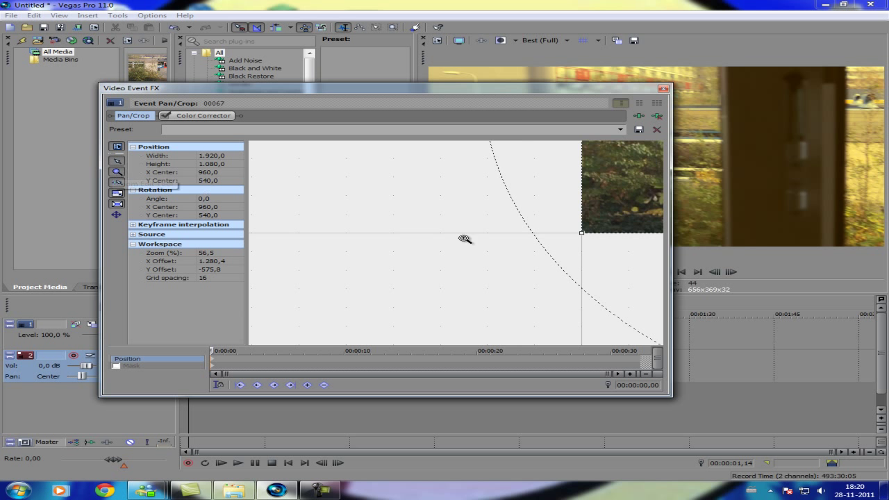
scroll(463, 238, "down", 4)
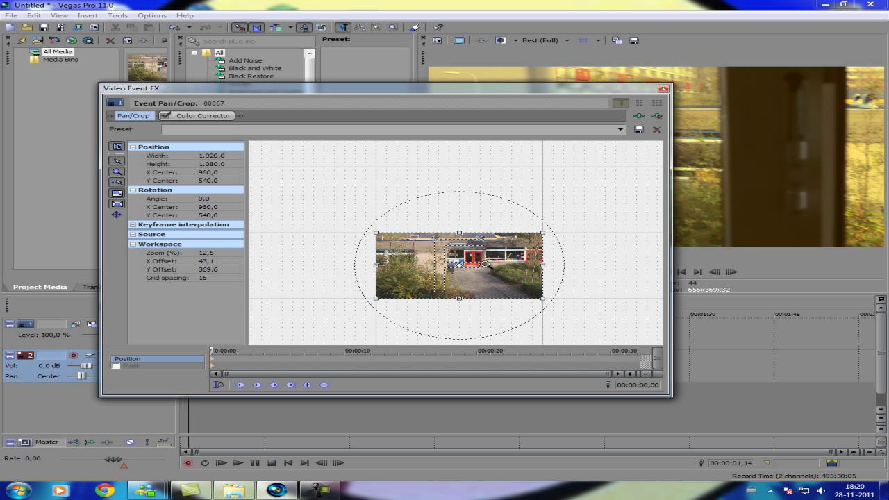
left_click(471, 271)
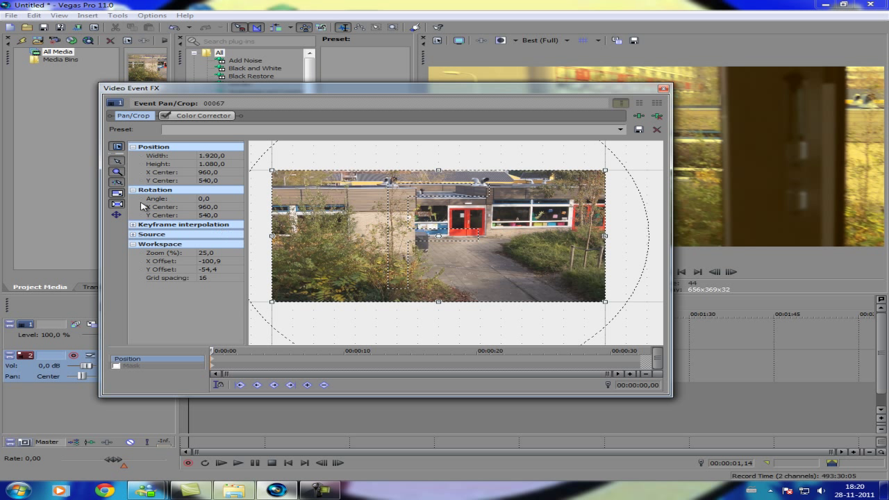
left_click(116, 160)
left_click_drag(438, 302, 438, 301)
left_click_drag(438, 299, 438, 294)
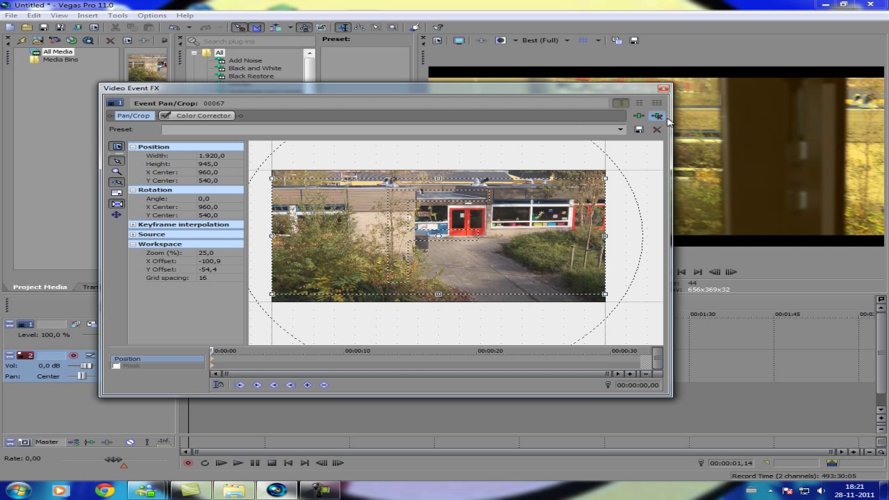
left_click(663, 89)
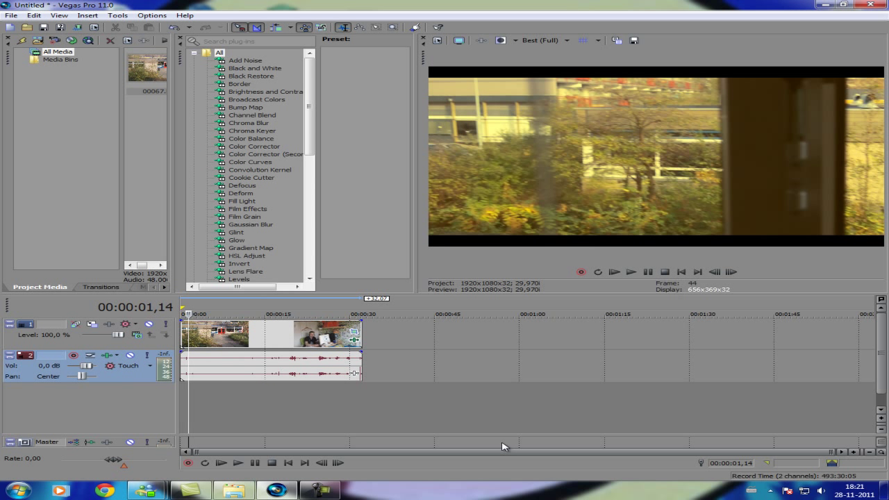
Step: Check the graded, cropped clip at several points on the timeline, ending with the playhead at 00:00:03,20
left_click(274, 386)
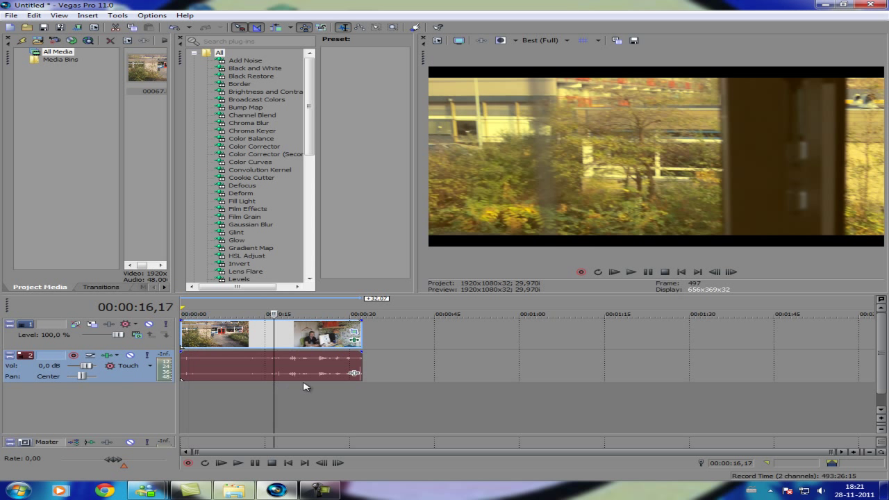
left_click(309, 384)
left_click(209, 383)
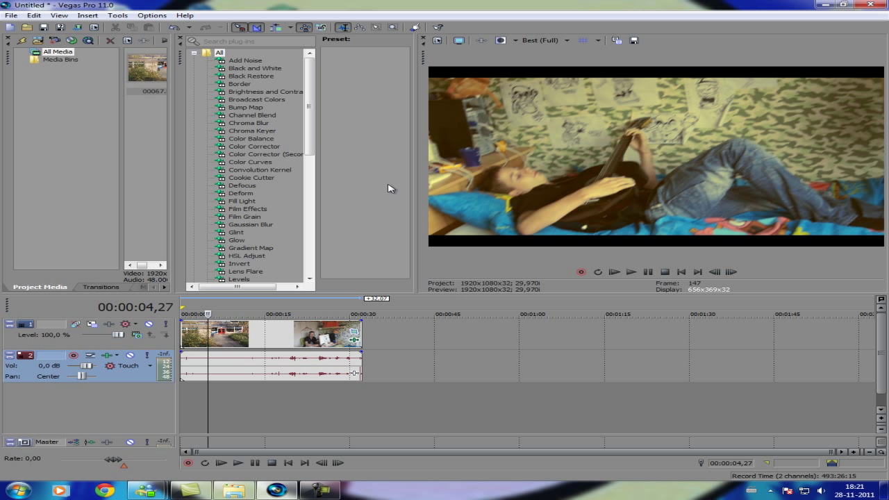
left_click(231, 381)
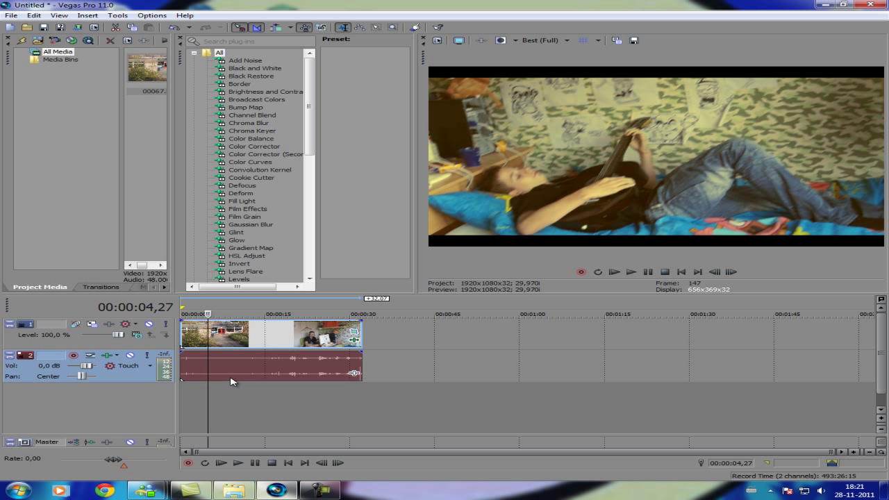
left_click(231, 381)
left_click(191, 386)
left_click(202, 392)
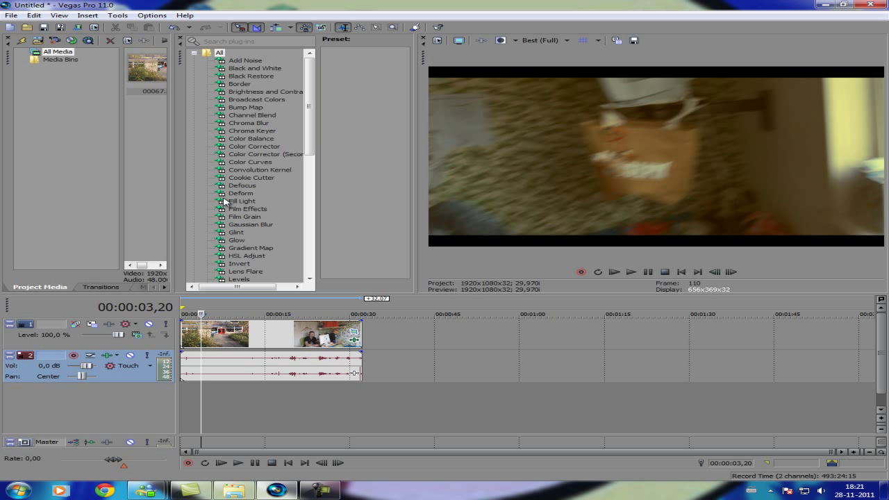
Step: Insert a new video track above the clip and add text media to it
right_click(401, 337)
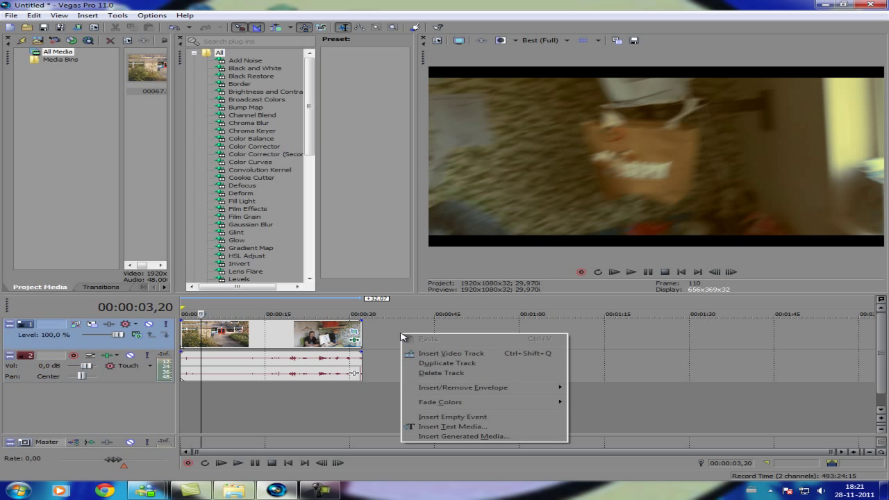
left_click(442, 356)
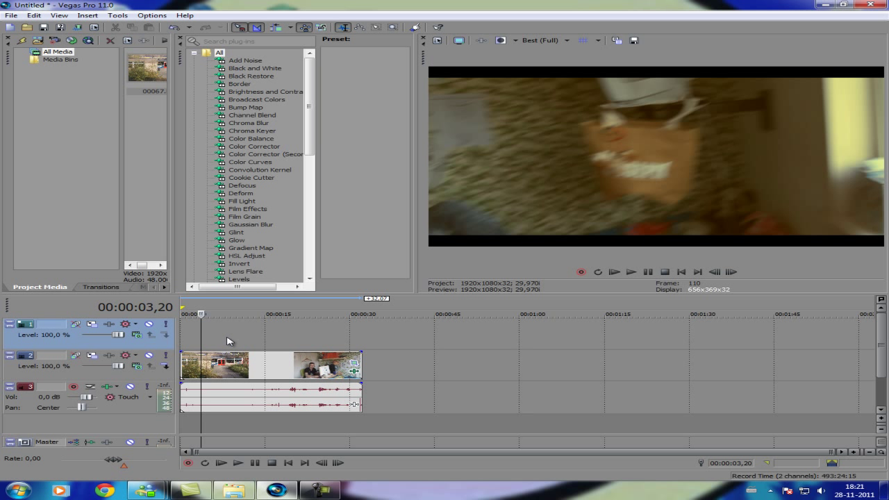
right_click(271, 323)
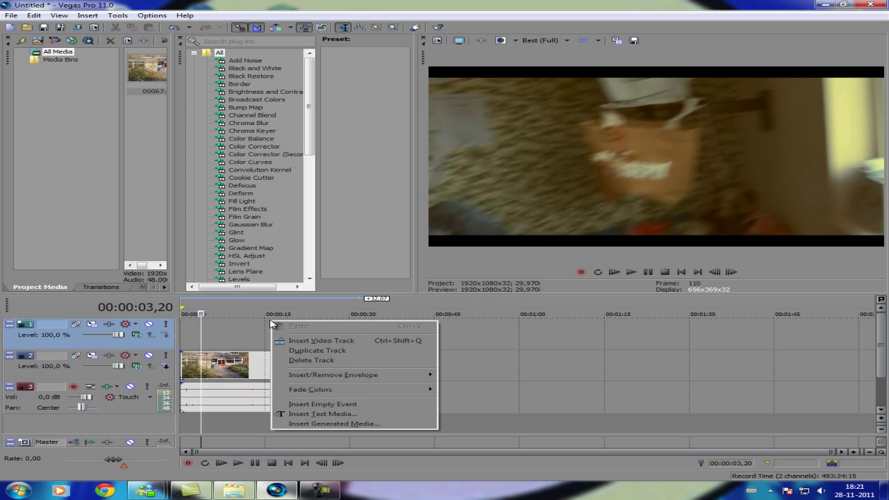
left_click(297, 415)
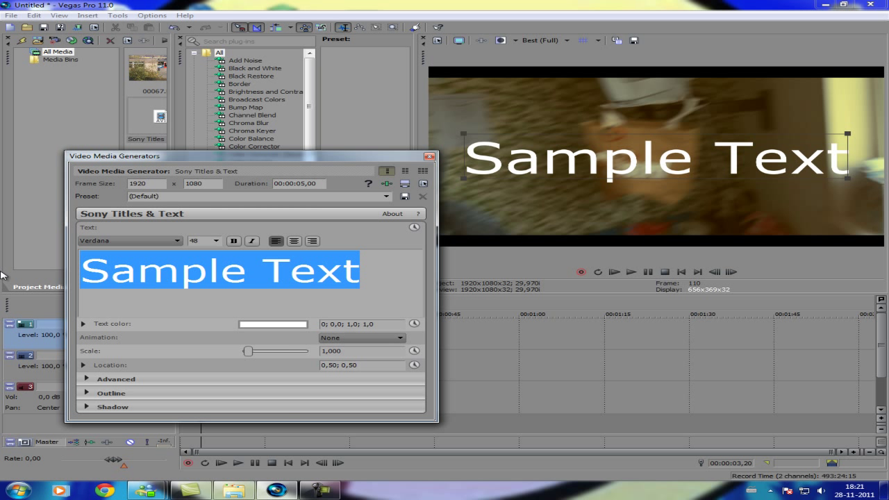
type("hooi")
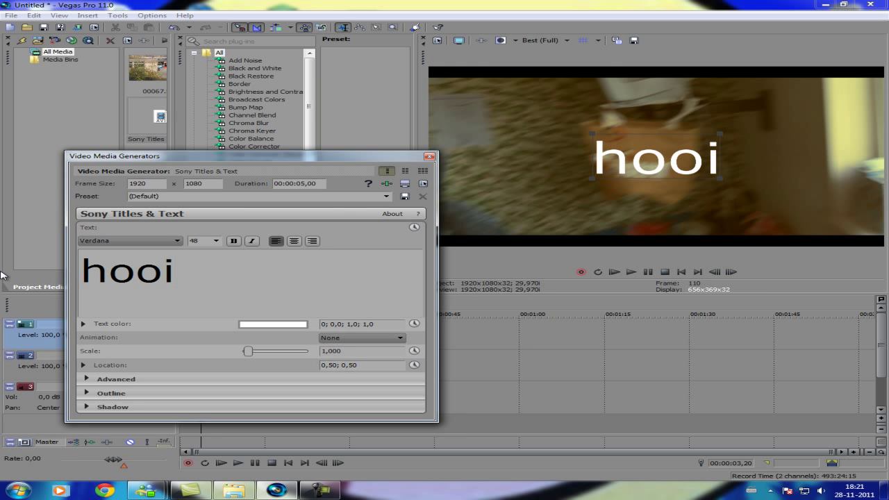
key("BackSpace")
key("BackSpace")
key("BackSpace")
Step: Set the title text to "tutorial" with font size 36 and shrink it in the preview to a scale of about 0,716
type("tut")
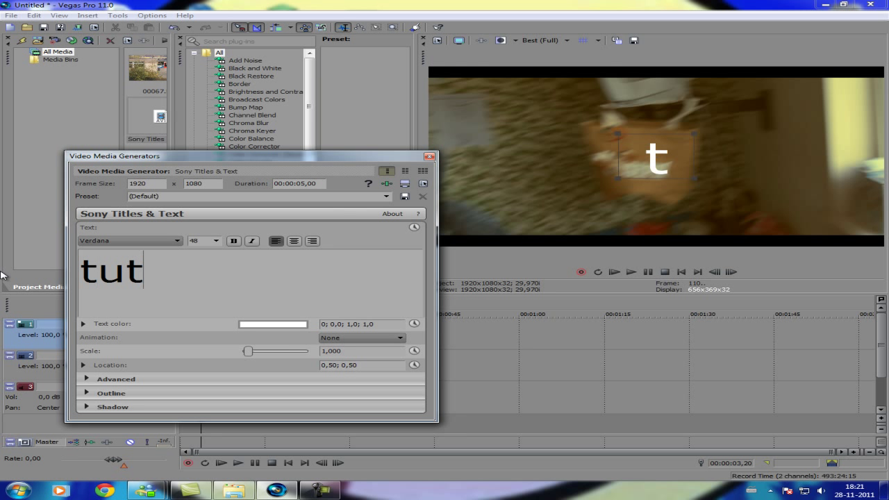
type("orial")
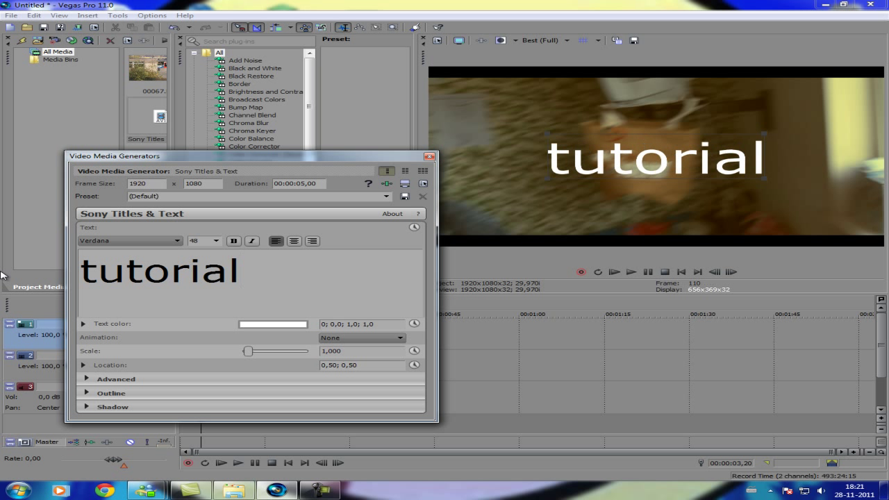
left_click(223, 241)
left_click(207, 306)
left_click_drag(765, 179, 741, 166)
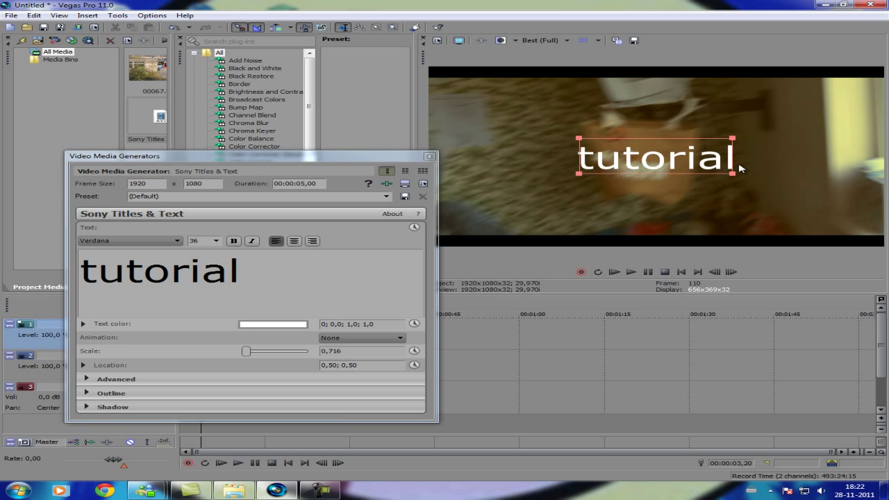
Step: Shrink the "tutorial" title further, place it in the lower right corner of the video frame, and close its settings
left_click(429, 157)
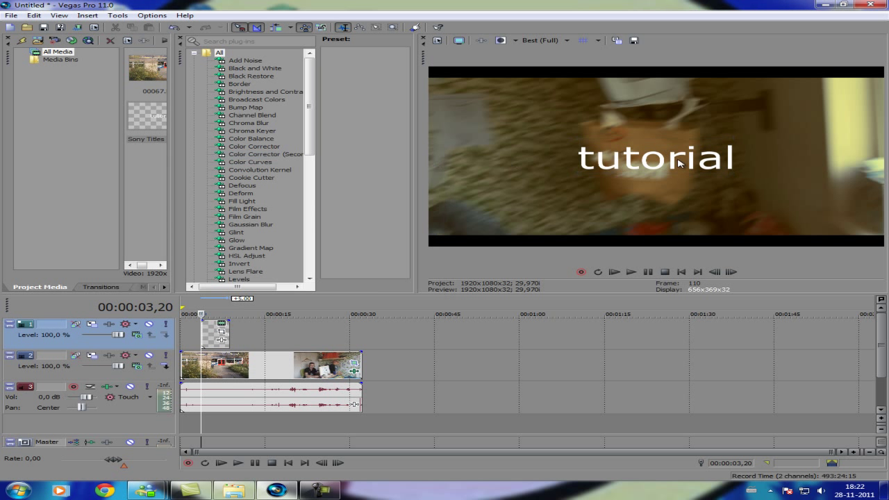
left_click(354, 365)
left_click(663, 89)
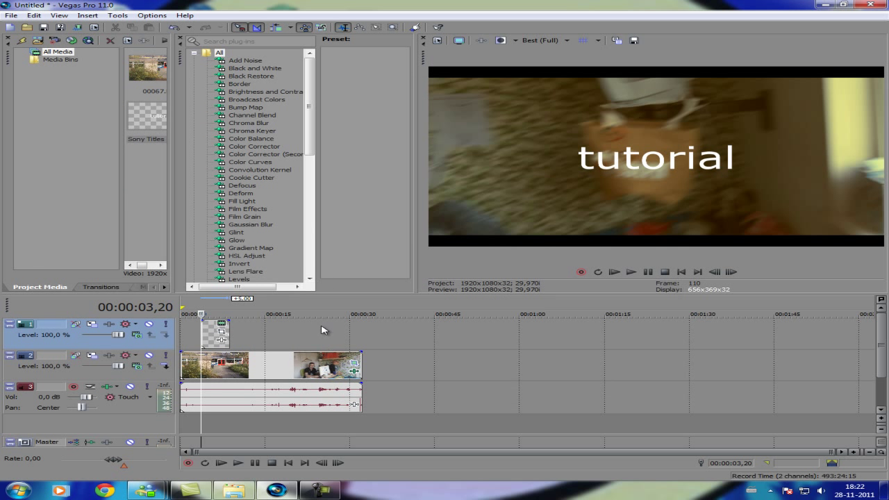
left_click(221, 324)
left_click_drag(509, 212, 636, 186)
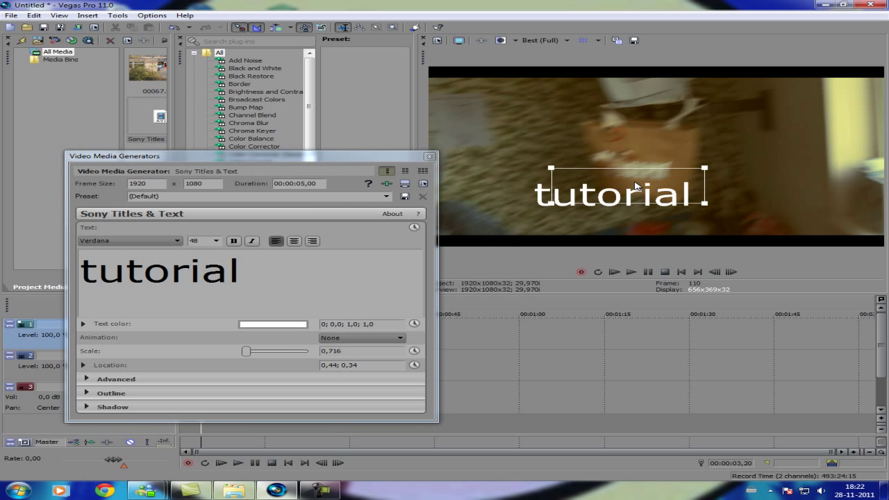
left_click_drag(704, 203, 661, 190)
left_click(643, 186)
left_click_drag(760, 216, 820, 216)
left_click(431, 157)
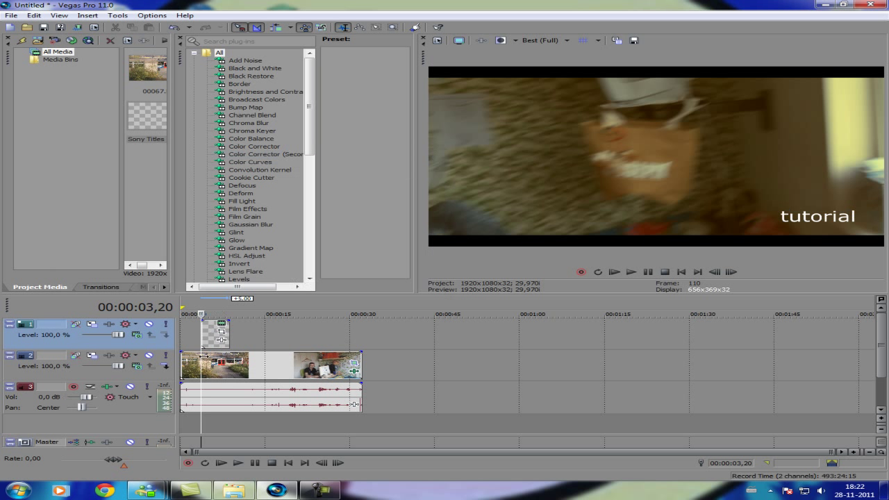
Step: Fade the title event in and out across its full length and play back the section around it
left_click_drag(206, 321, 218, 318)
left_click(189, 340)
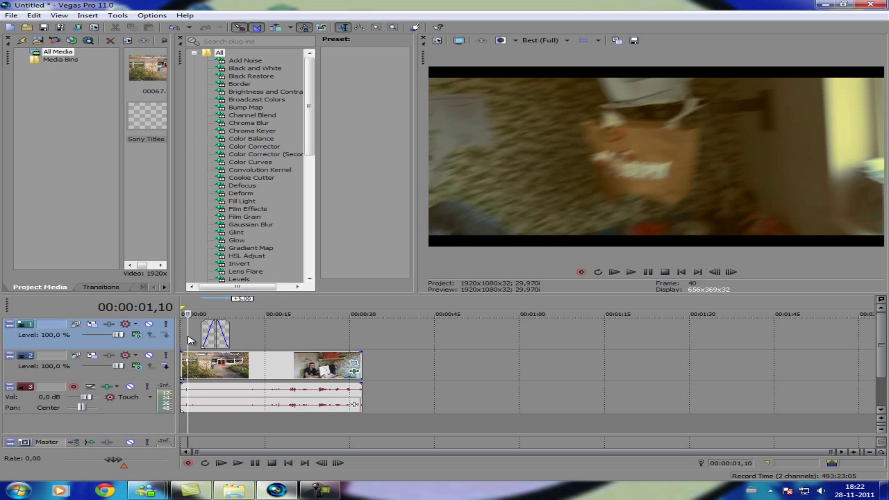
left_click(193, 340)
key("space")
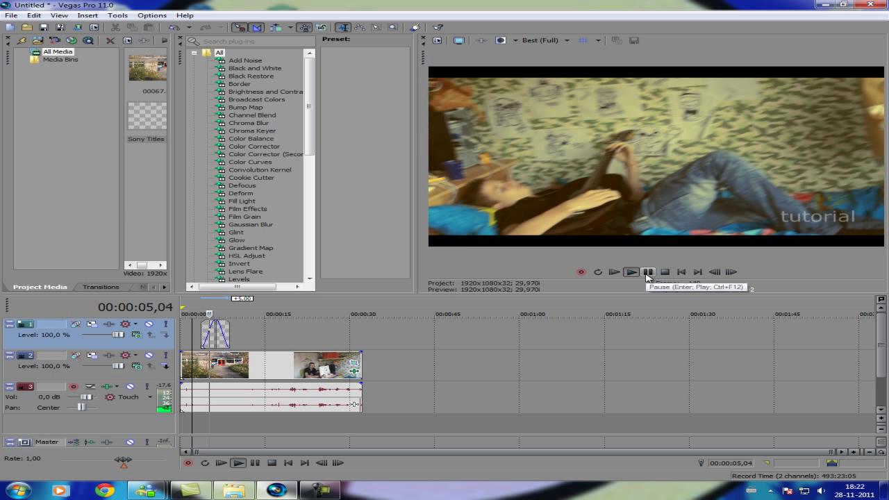
left_click(647, 273)
Step: Set the preview quality to Preview (Full) and play the clip onward from 00:00:05,11
left_click(553, 42)
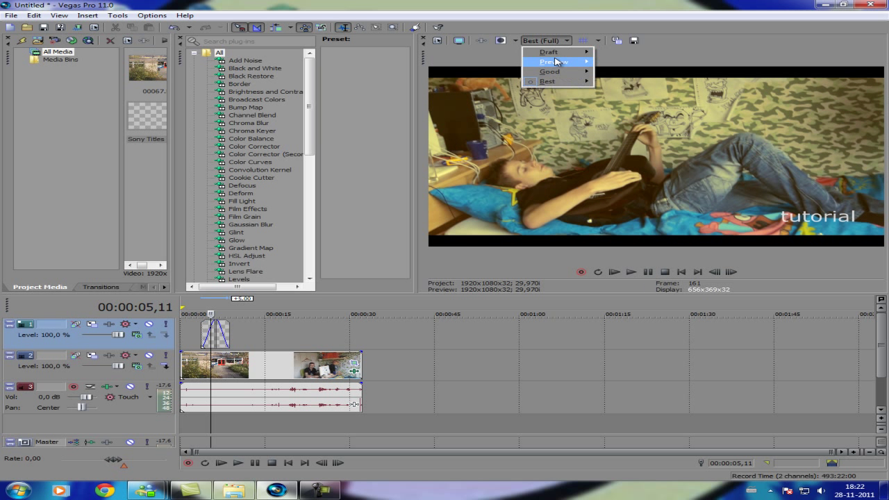
mouse_move(559, 62)
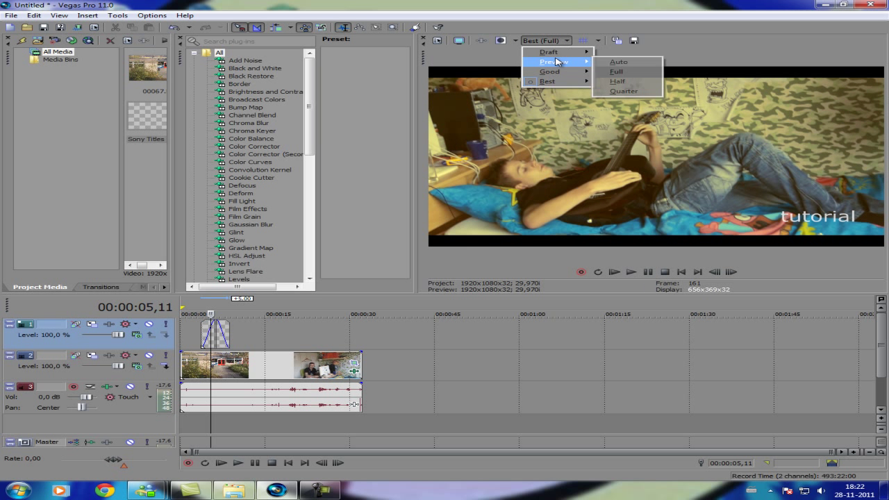
left_click(620, 72)
left_click(630, 273)
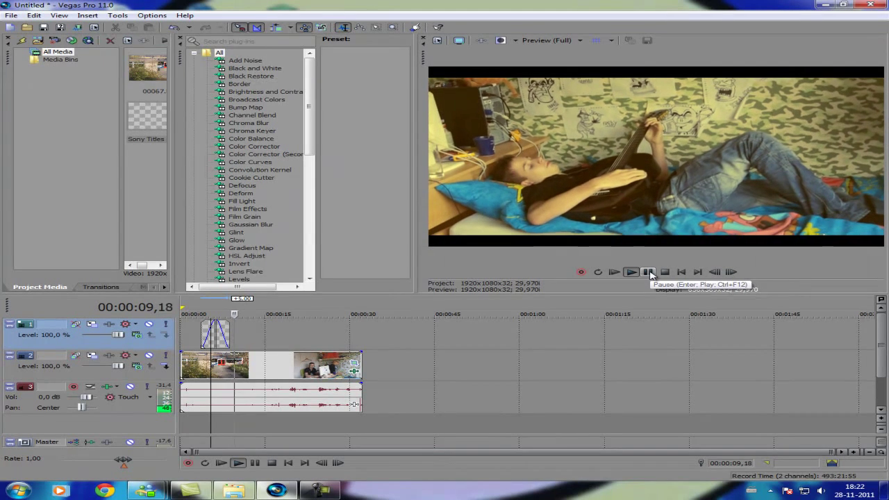
left_click(648, 272)
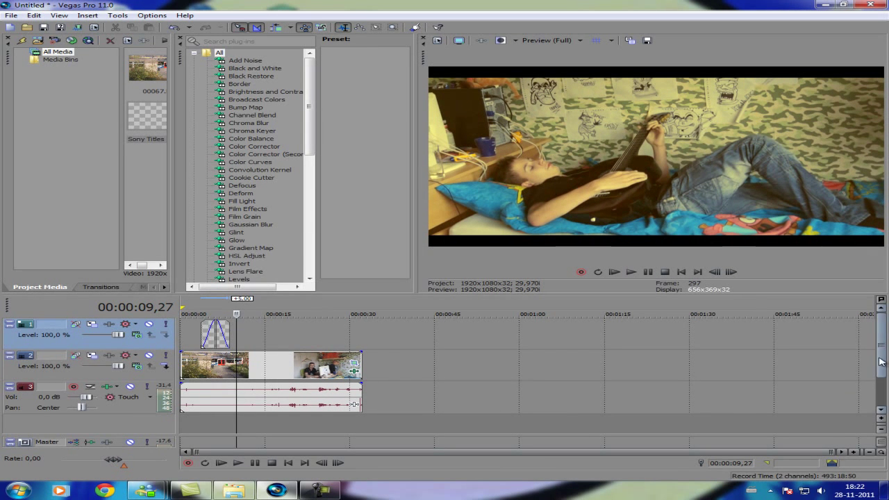
Step: Switch to the desktop, open the Comedy 1 folder inside Immediate Music, and audition the track 02 Are You Nuts_
key("Delete")
key("super+d")
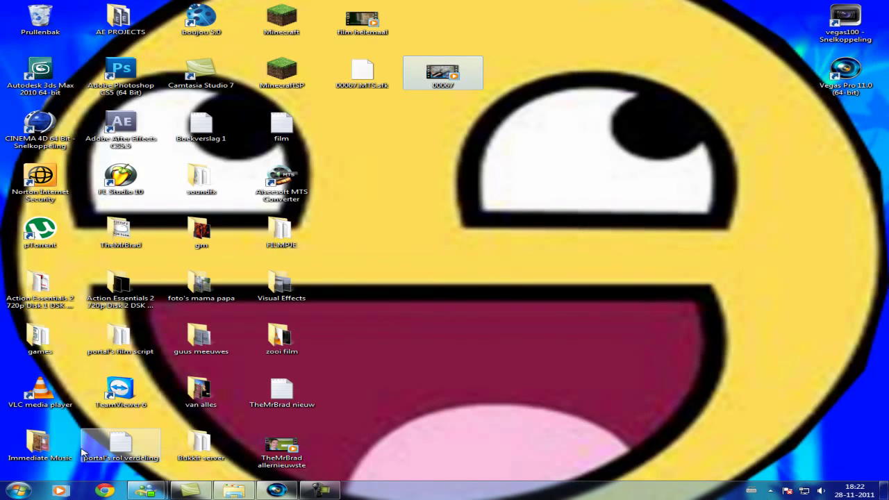
double_click(21, 457)
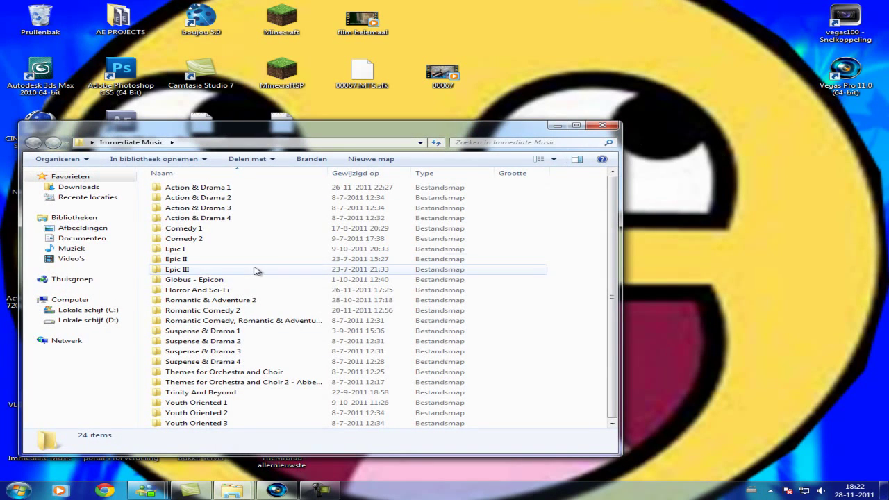
double_click(212, 230)
double_click(197, 207)
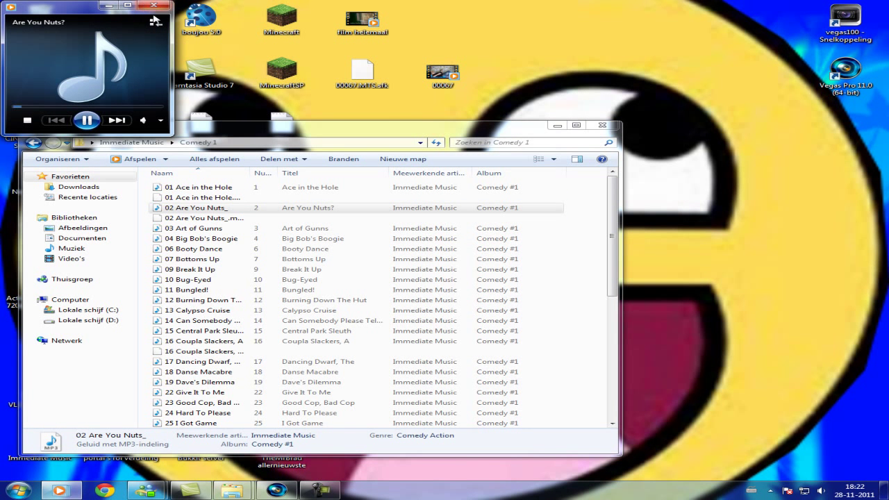
mouse_move(118, 122)
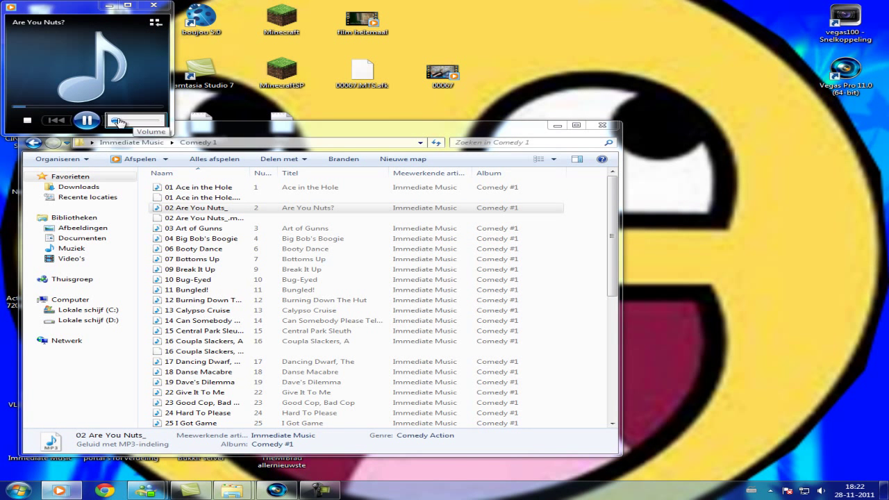
left_click(154, 5)
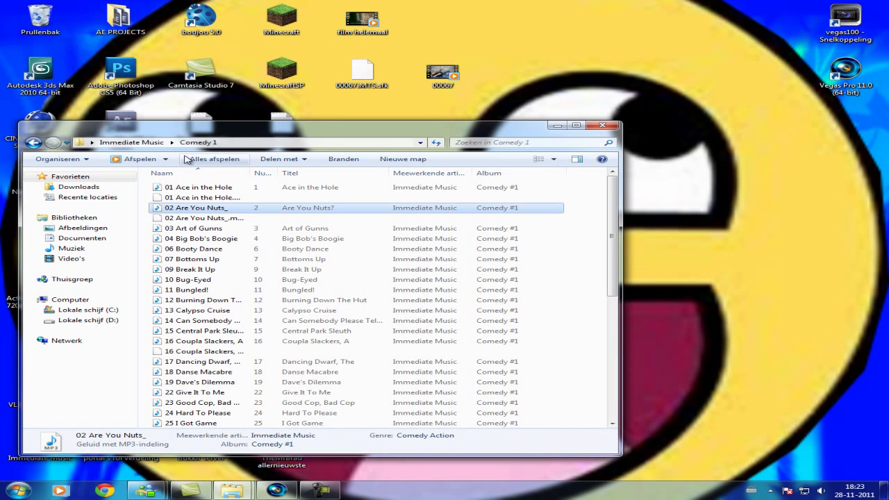
Step: Audition 01 Ace in the Hole and add it from the start of a new audio track in Vegas Pro
double_click(205, 187)
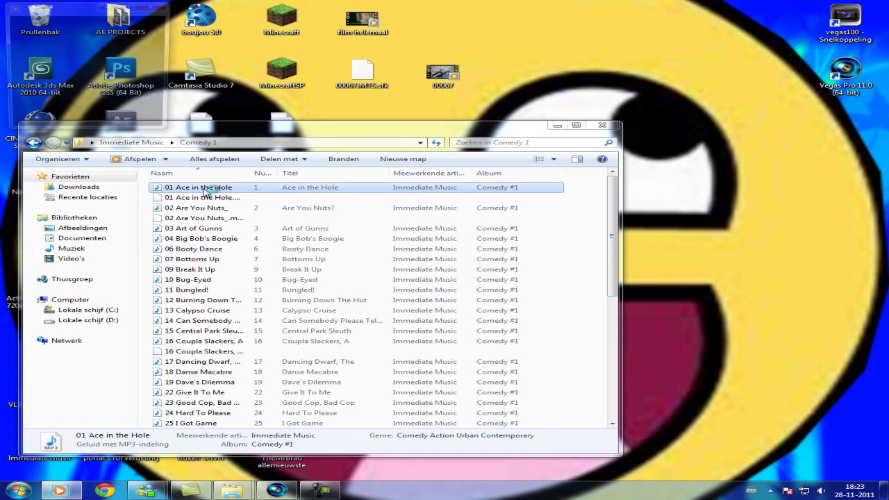
left_click(193, 189)
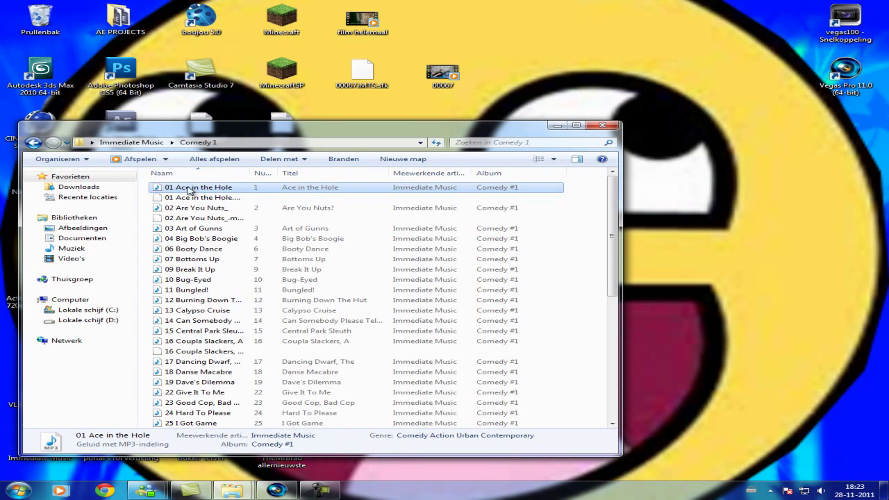
left_click(334, 429)
left_click_drag(234, 427, 246, 401)
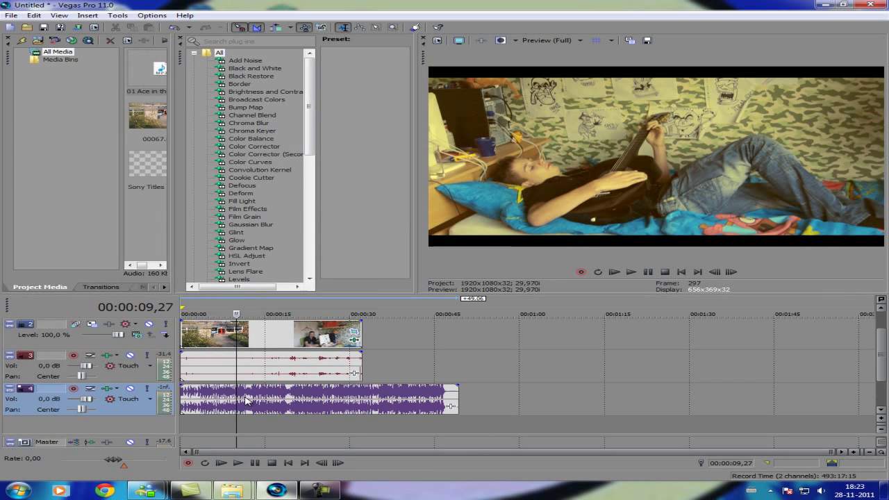
Step: Split the music at the end of the video clip, 00:00:32,07, and delete the part beyond it
left_click(361, 391)
right_click(366, 391)
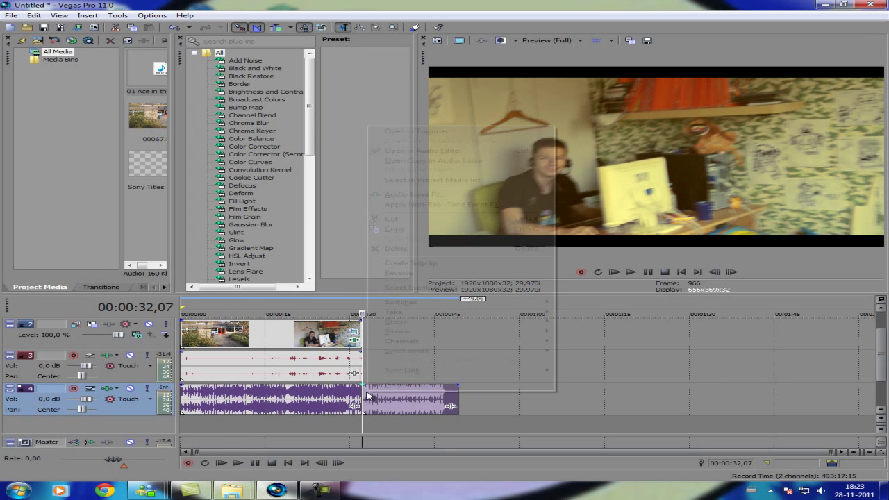
left_click(436, 248)
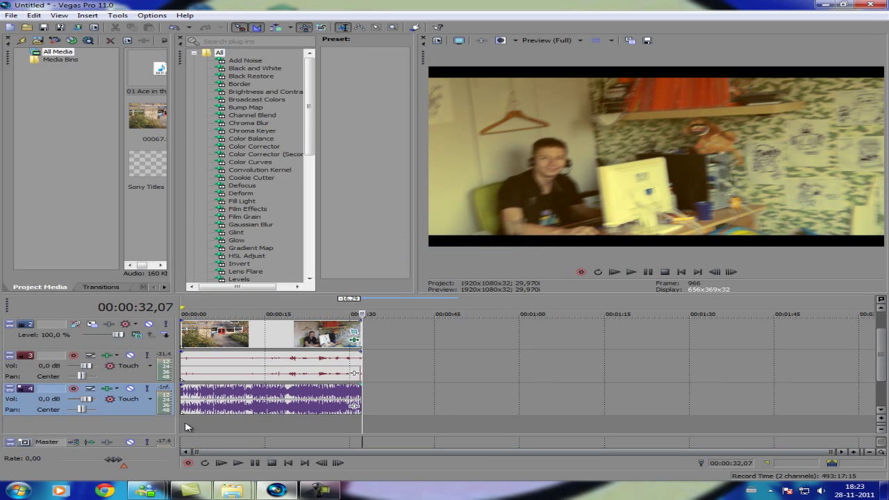
Step: Play back the clip with its music from the start and again from 00:00:16,17
key("Home")
key("space")
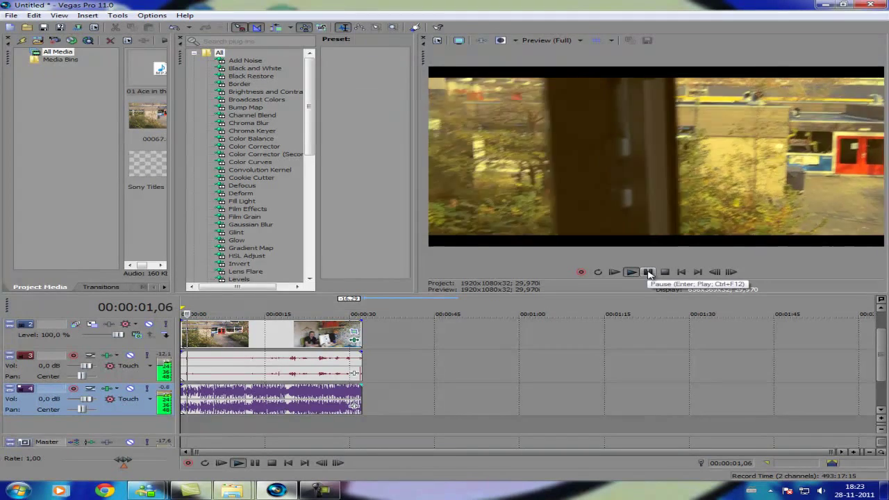
left_click(647, 272)
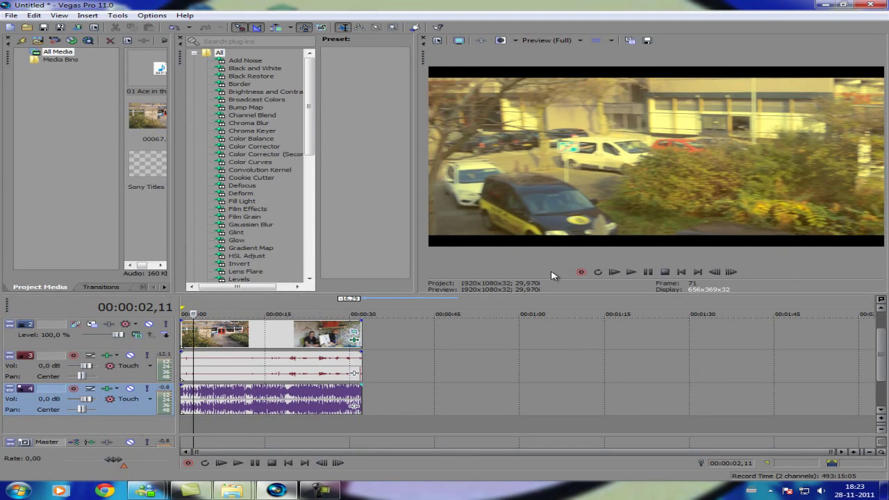
left_click(275, 400)
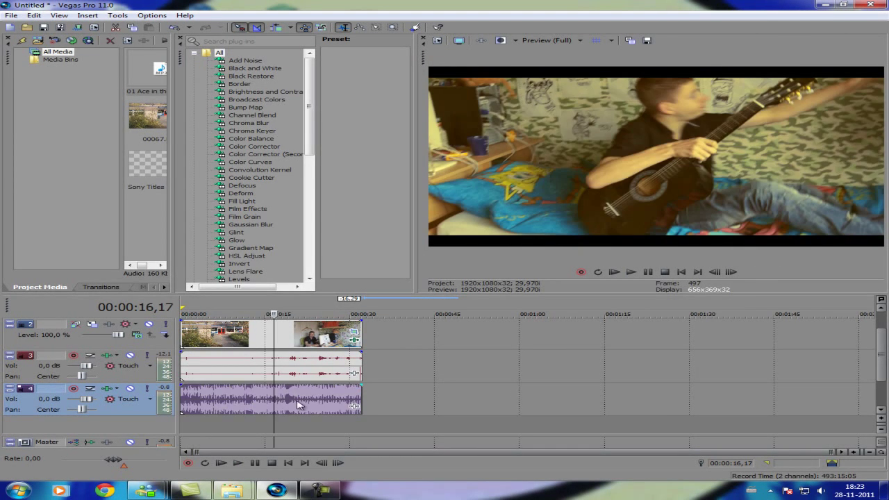
key("space")
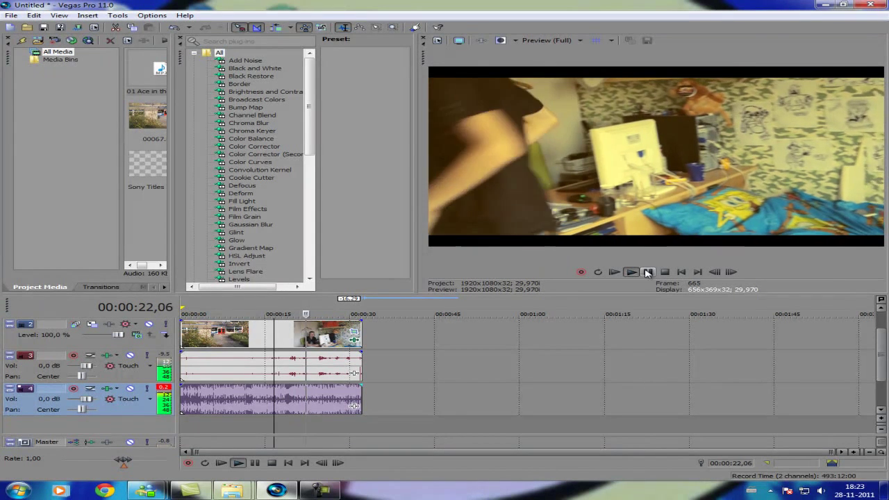
key("Return")
Step: Lower the music track's volume to -27,1 dB and play back the section with the title
left_click_drag(86, 405, 80, 401)
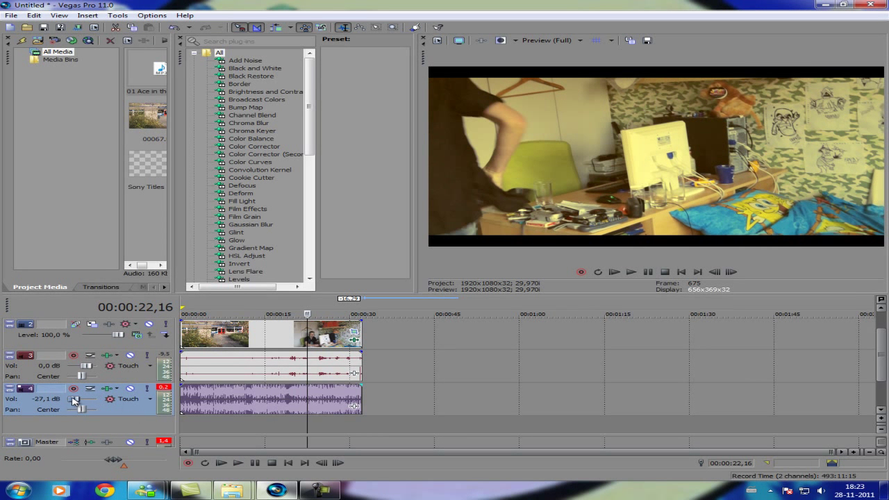
left_click(213, 411)
key("Return")
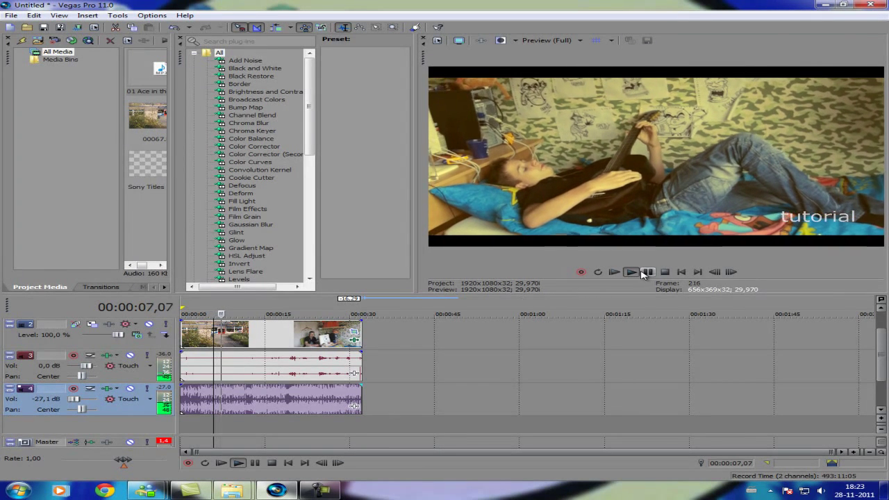
left_click(647, 271)
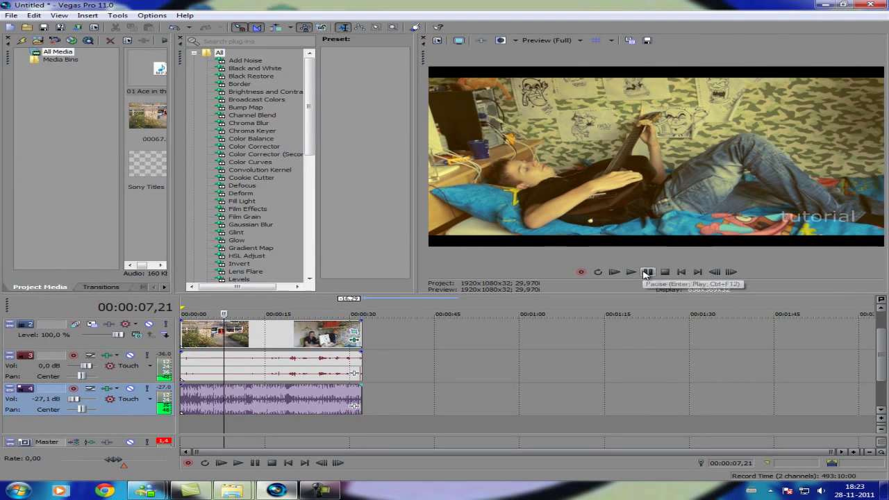
Step: Split the music event at 00:00:14,25
left_click(250, 398)
left_click(281, 399)
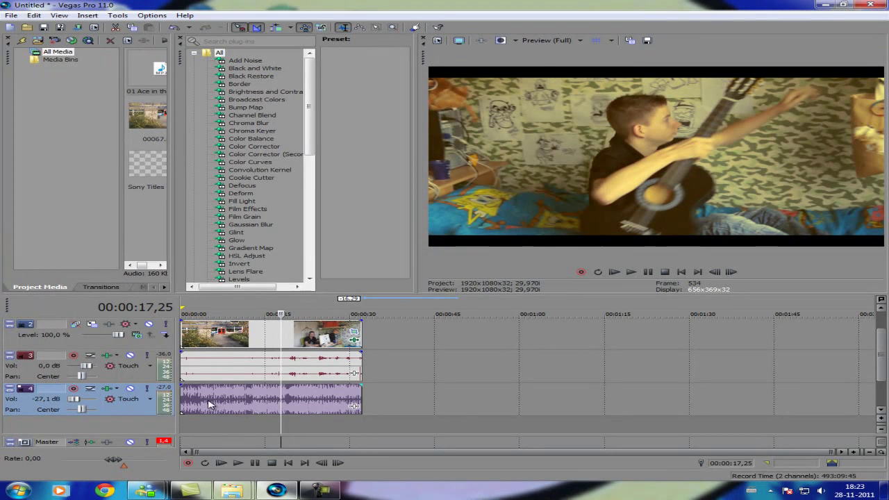
left_click(264, 394)
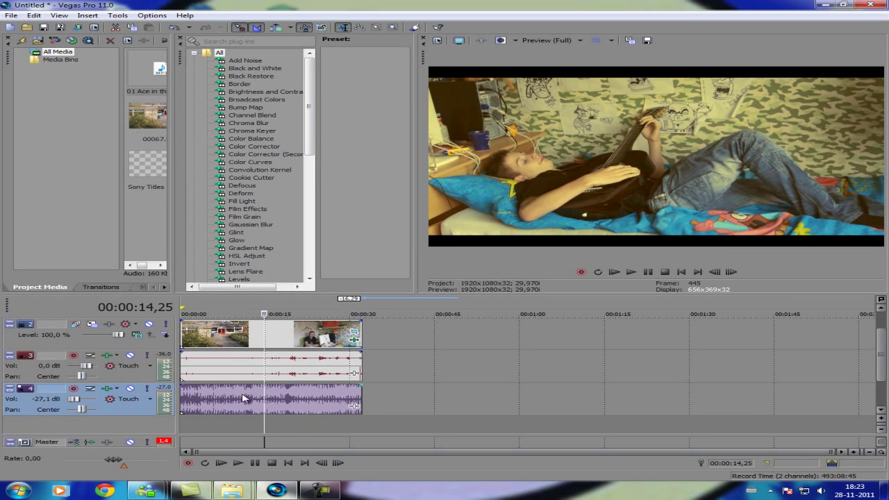
key("s")
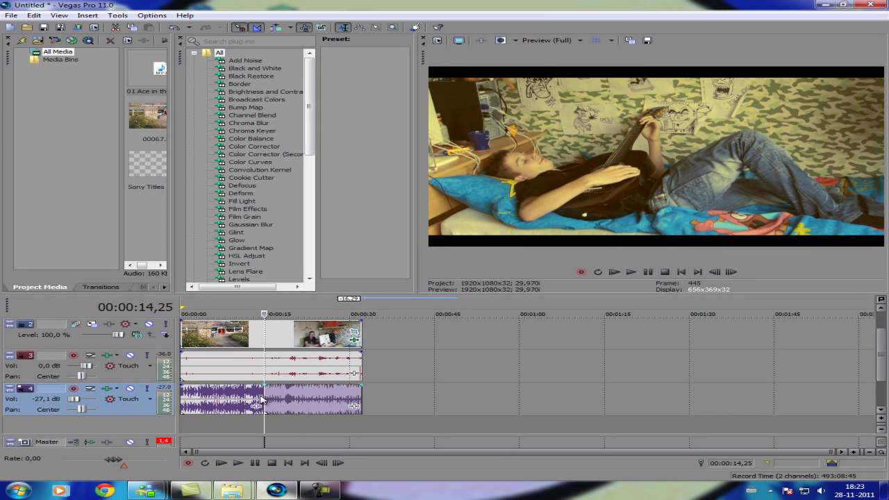
Step: Put the first music part on a new audio track at 0,0 dB, extend its end about 4 seconds, and add a long fade-out
left_click_drag(226, 411, 292, 400)
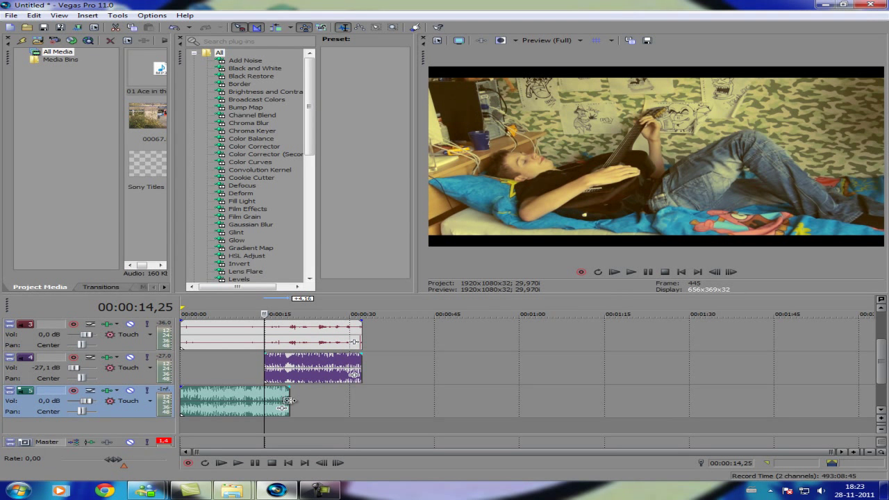
left_click_drag(294, 387, 237, 388)
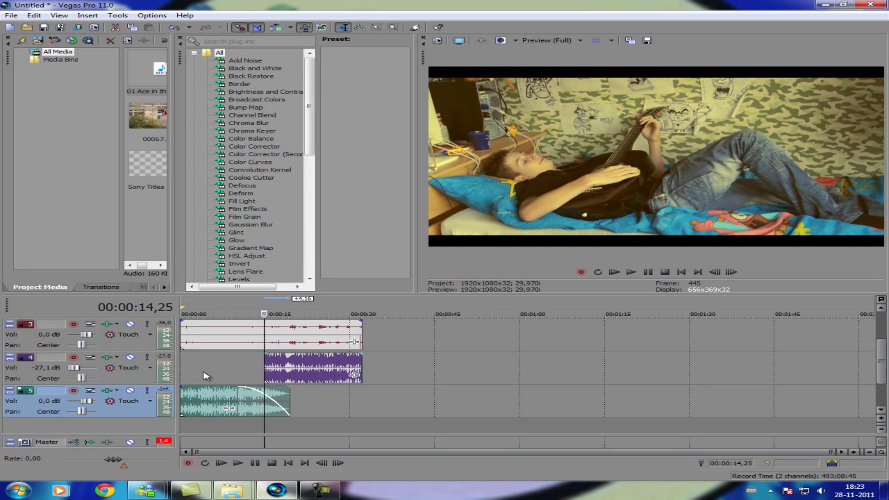
Step: Play back the transition from the loud music part to the quiet one
left_click(230, 373)
key("space")
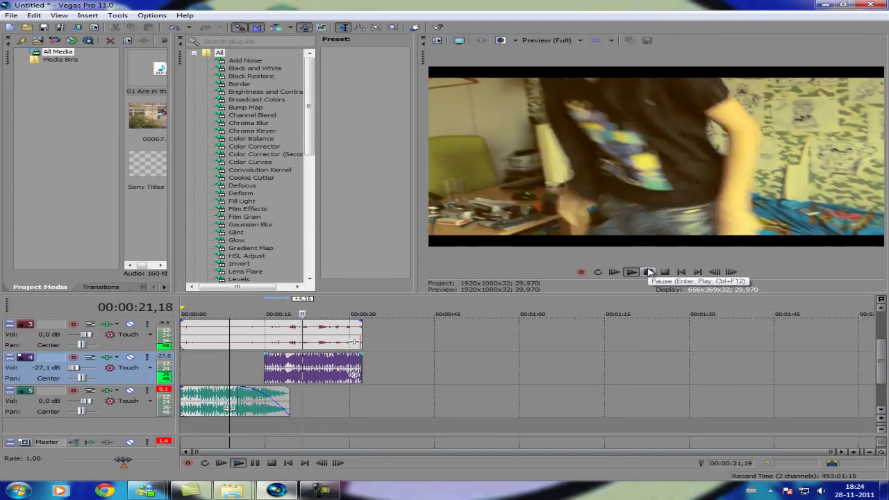
left_click(648, 271)
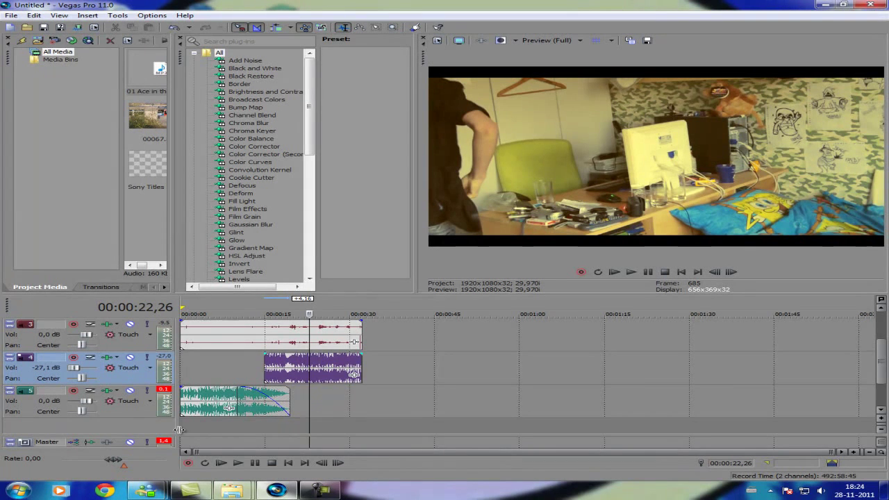
Step: Select the time range of the whole clip, play it back, and return the playhead to 00:00:02,10
left_click_drag(187, 425, 368, 432)
left_click(186, 426)
left_click(630, 271)
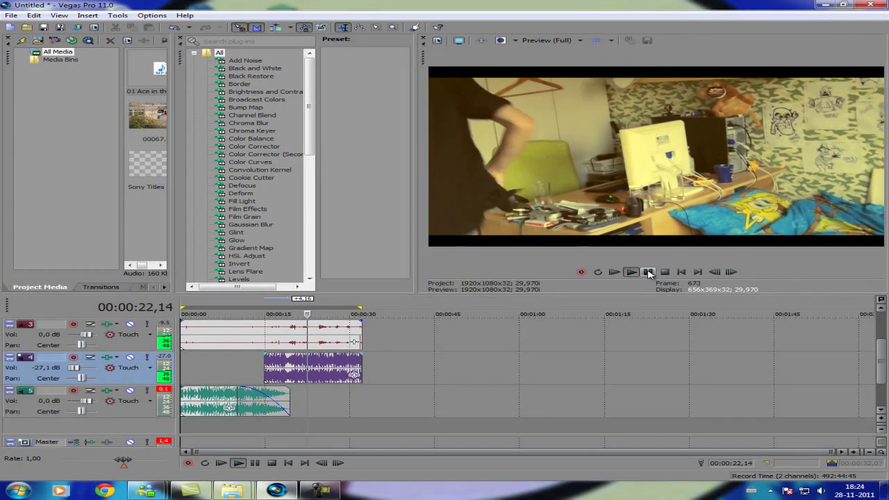
left_click(648, 272)
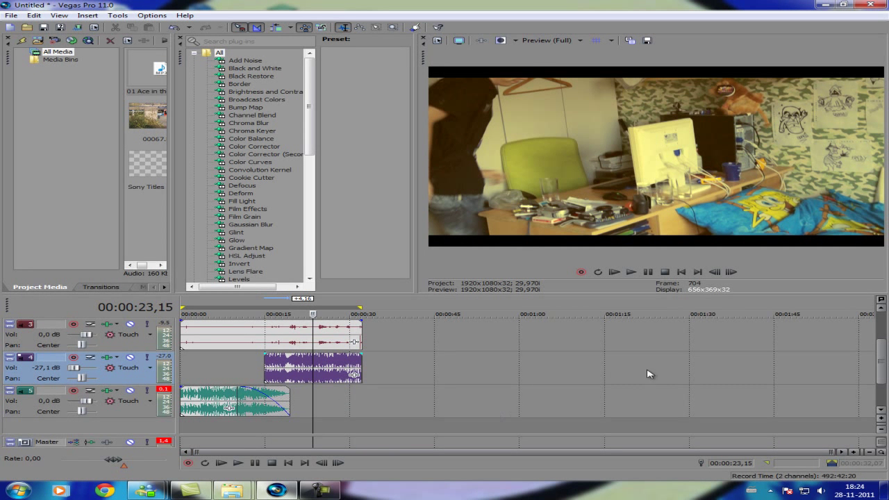
left_click_drag(880, 361, 880, 336)
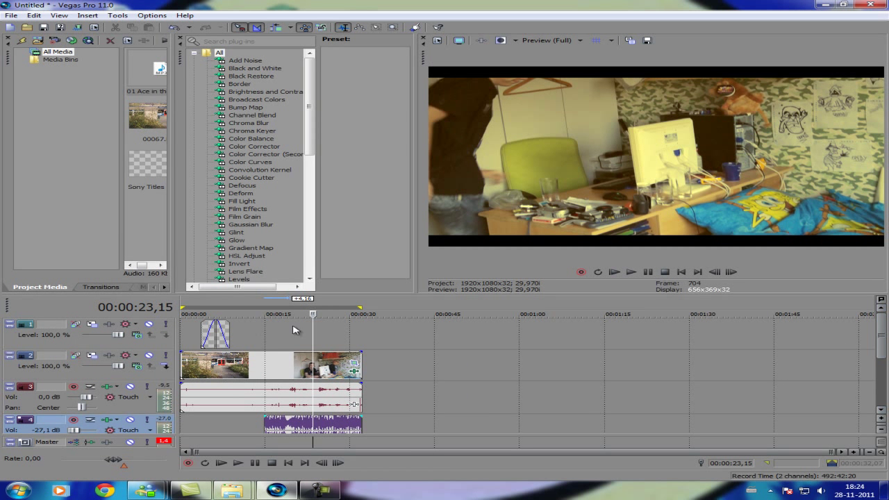
left_click(195, 341)
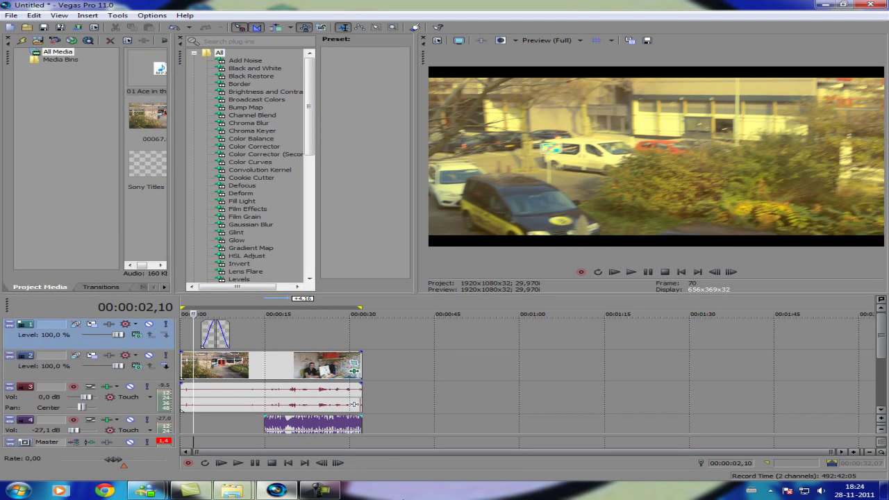